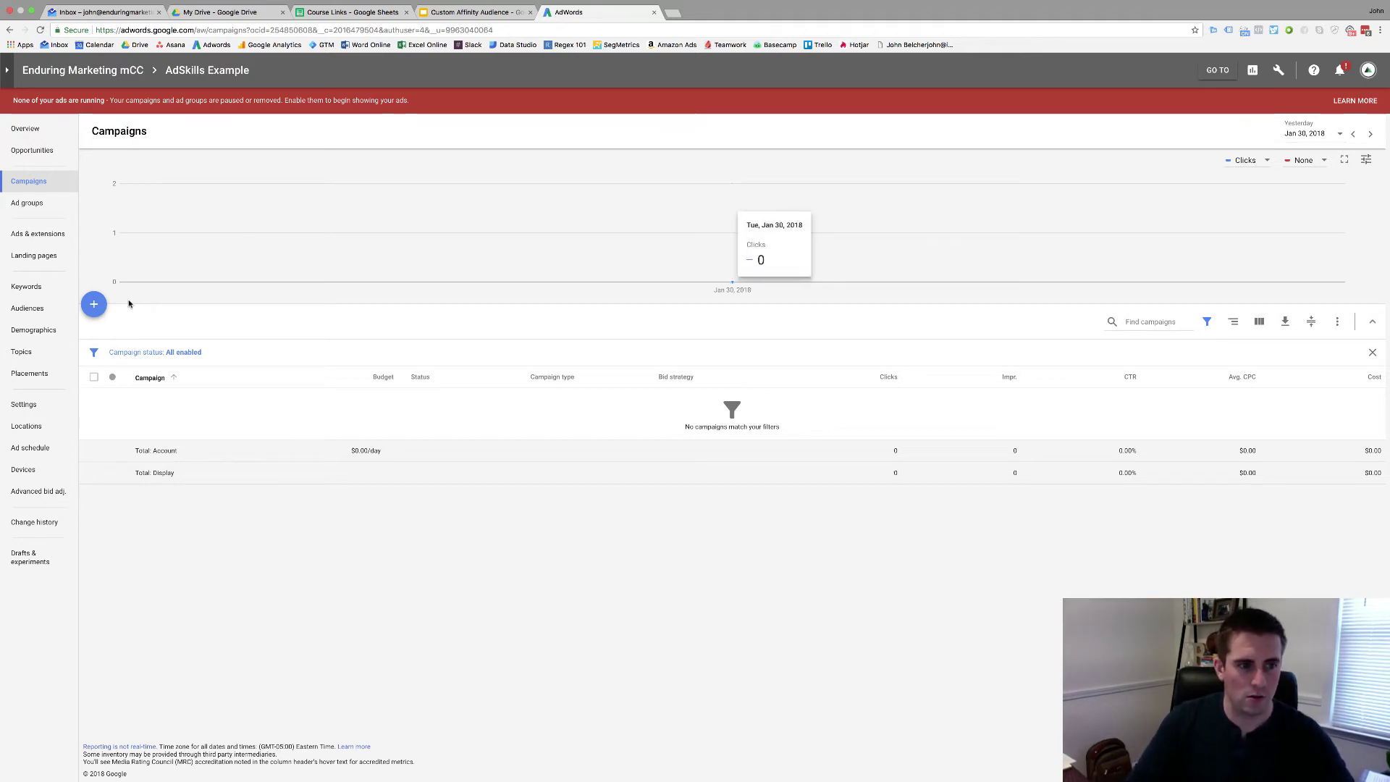
Create a Display Network campaign without a goal as a Standard display campaign.
left_click(93, 304)
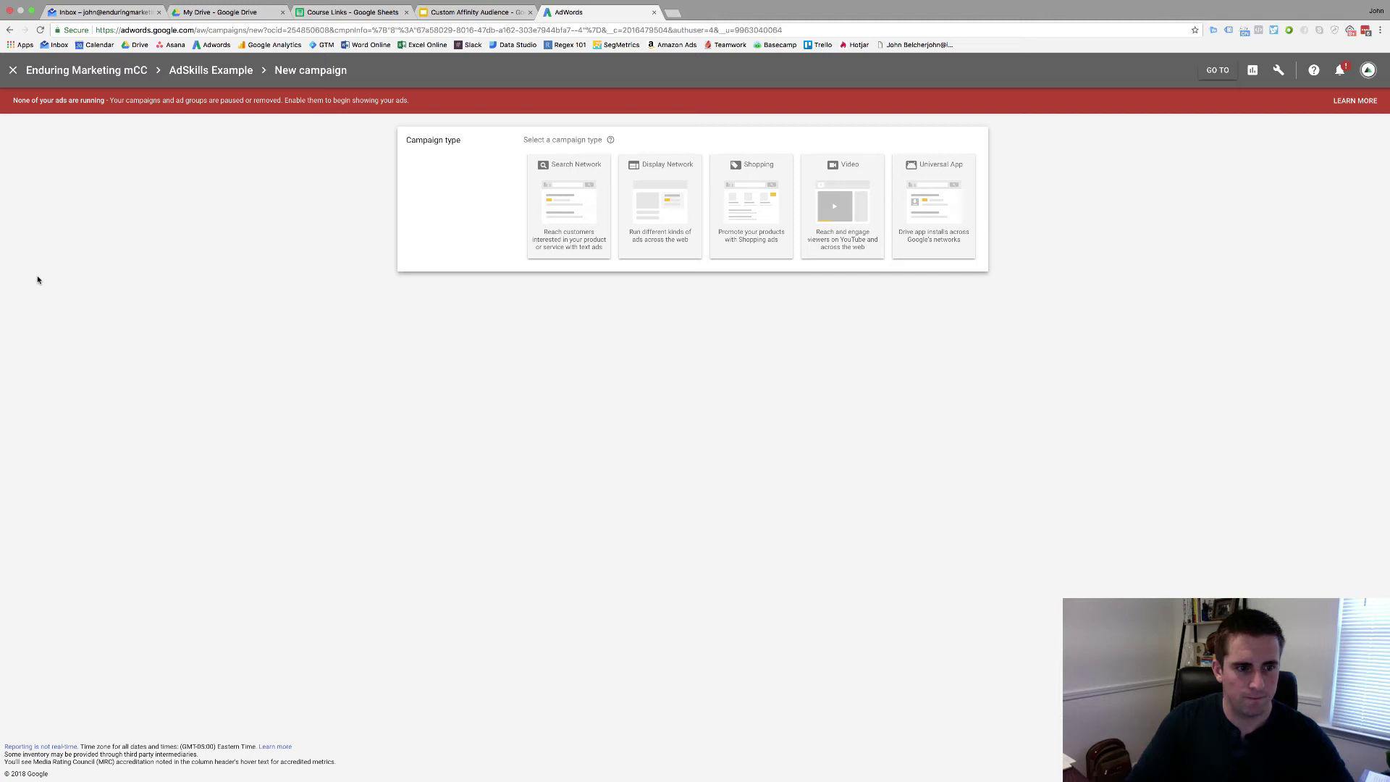
left_click(648, 208)
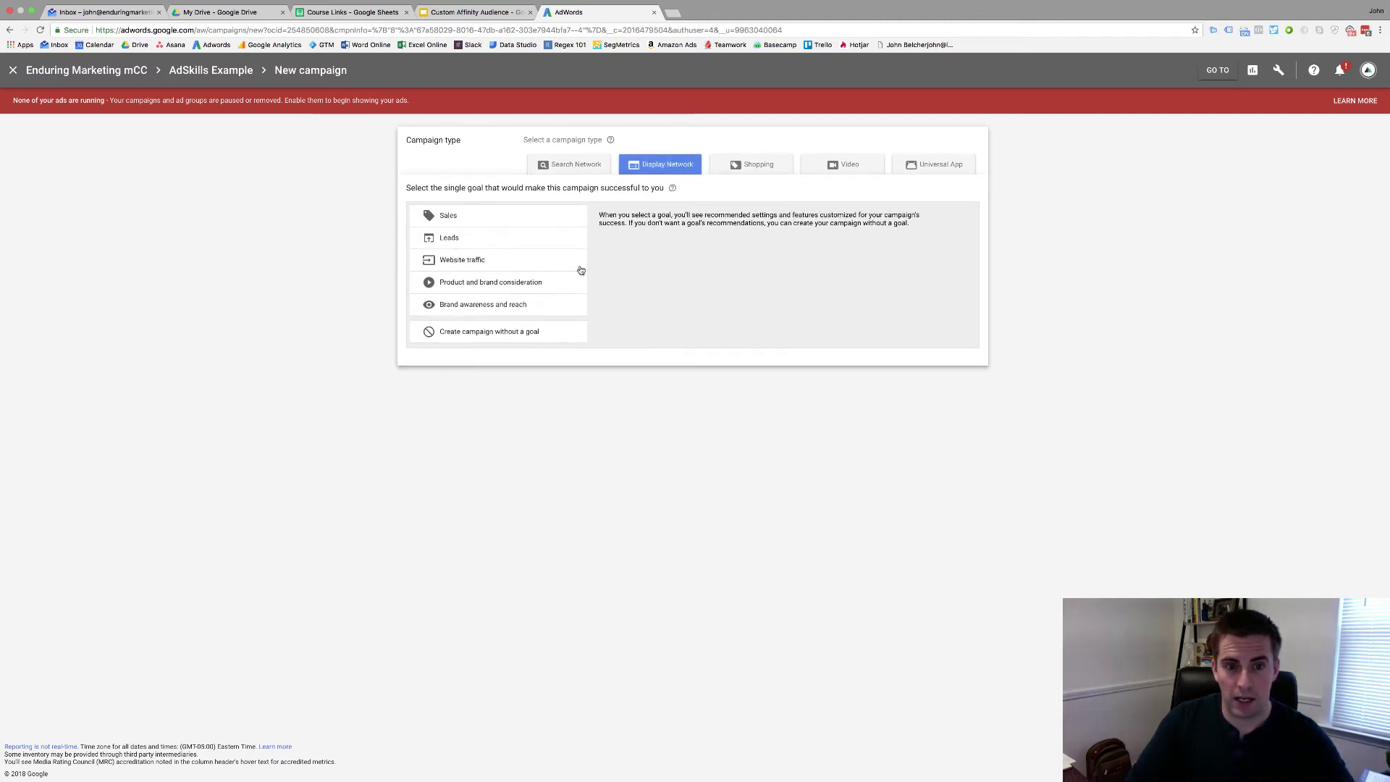
left_click(511, 332)
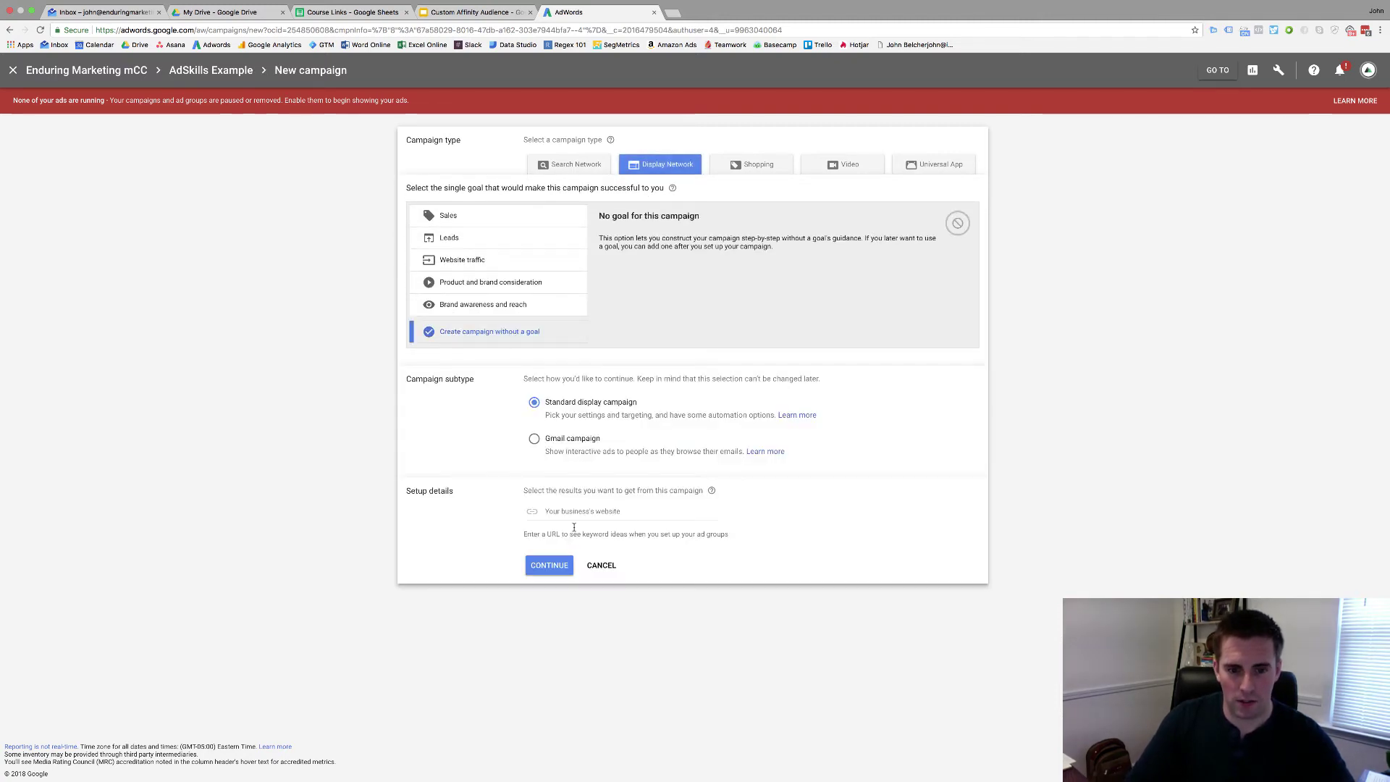
left_click(550, 565)
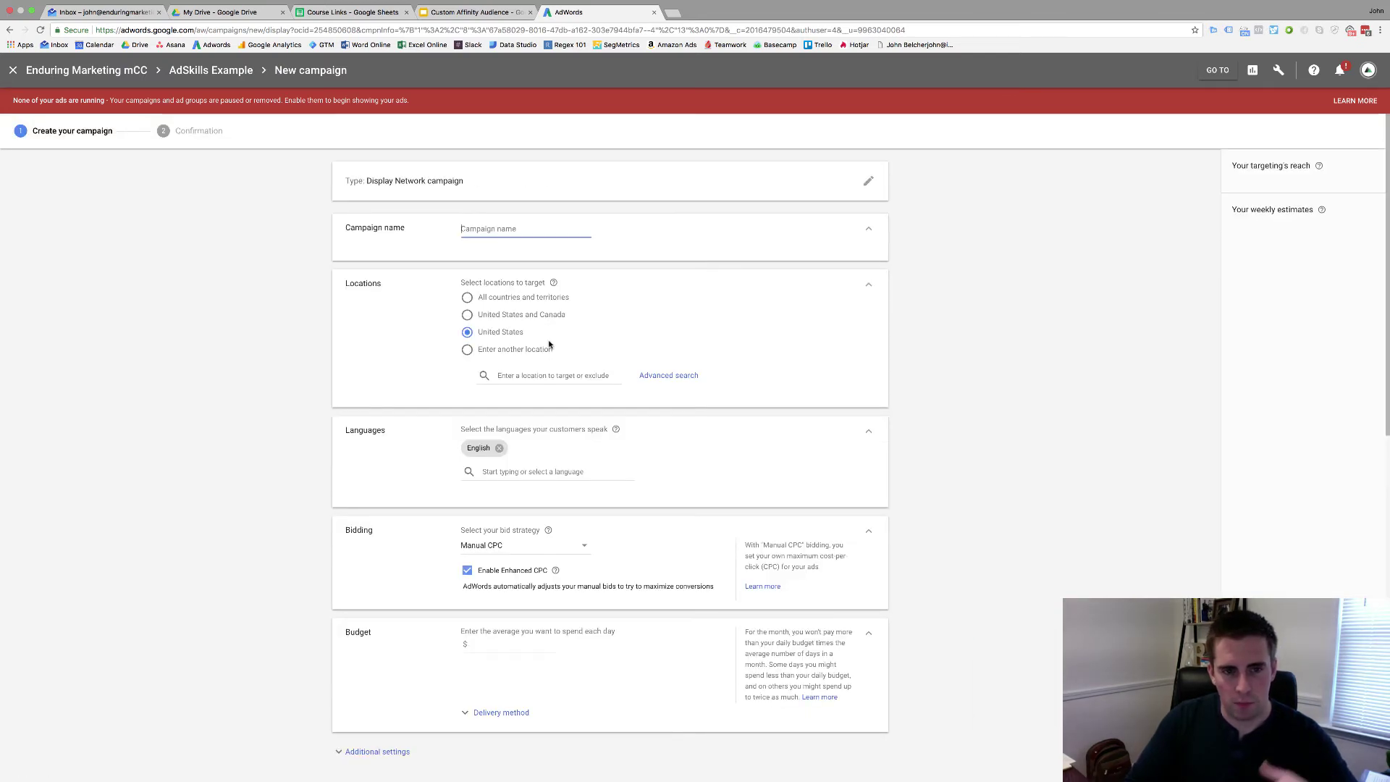
Open the Affinity audiences list in the ad group's Audiences targeting.
scroll(548, 345, "down", 7)
scroll(549, 345, "down", 3)
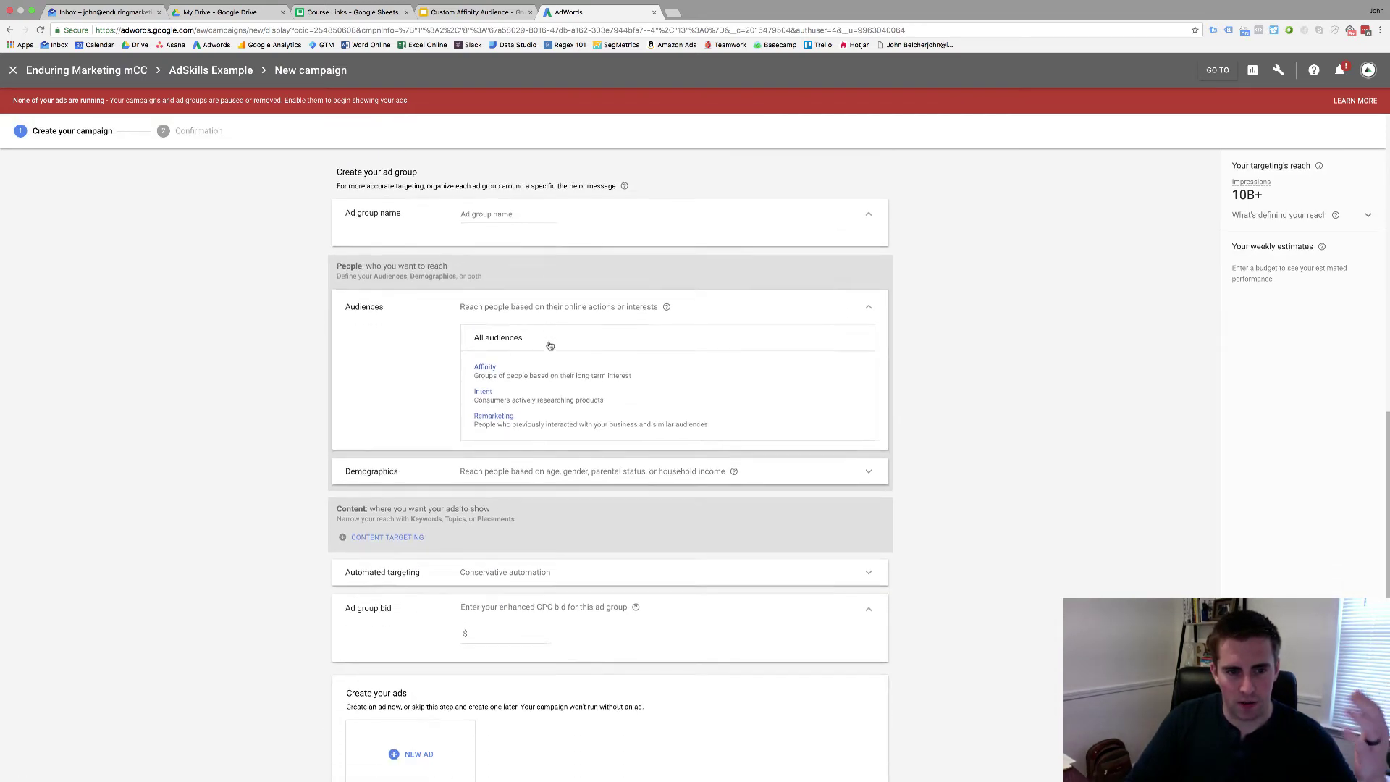
left_click(485, 361)
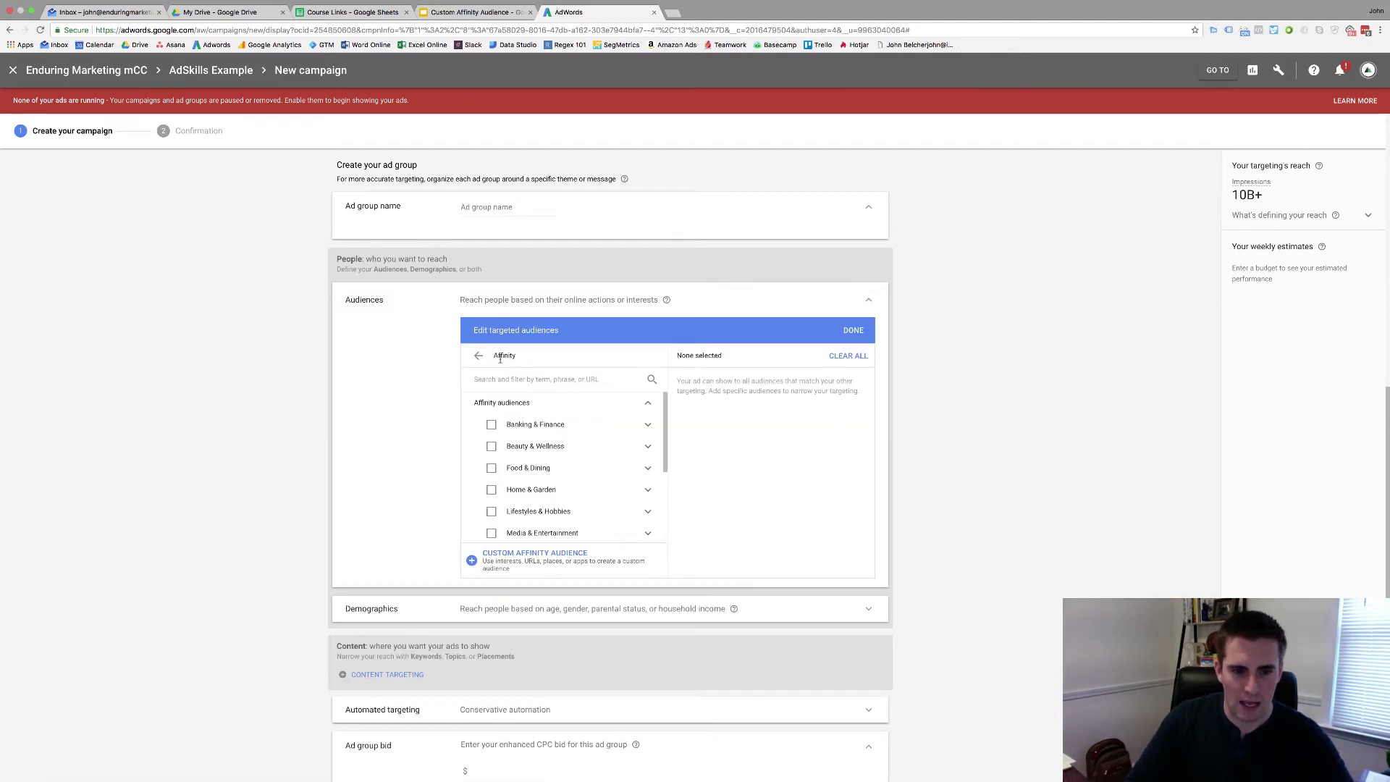
scroll(524, 404, "down", 1)
scroll(524, 404, "down", 5)
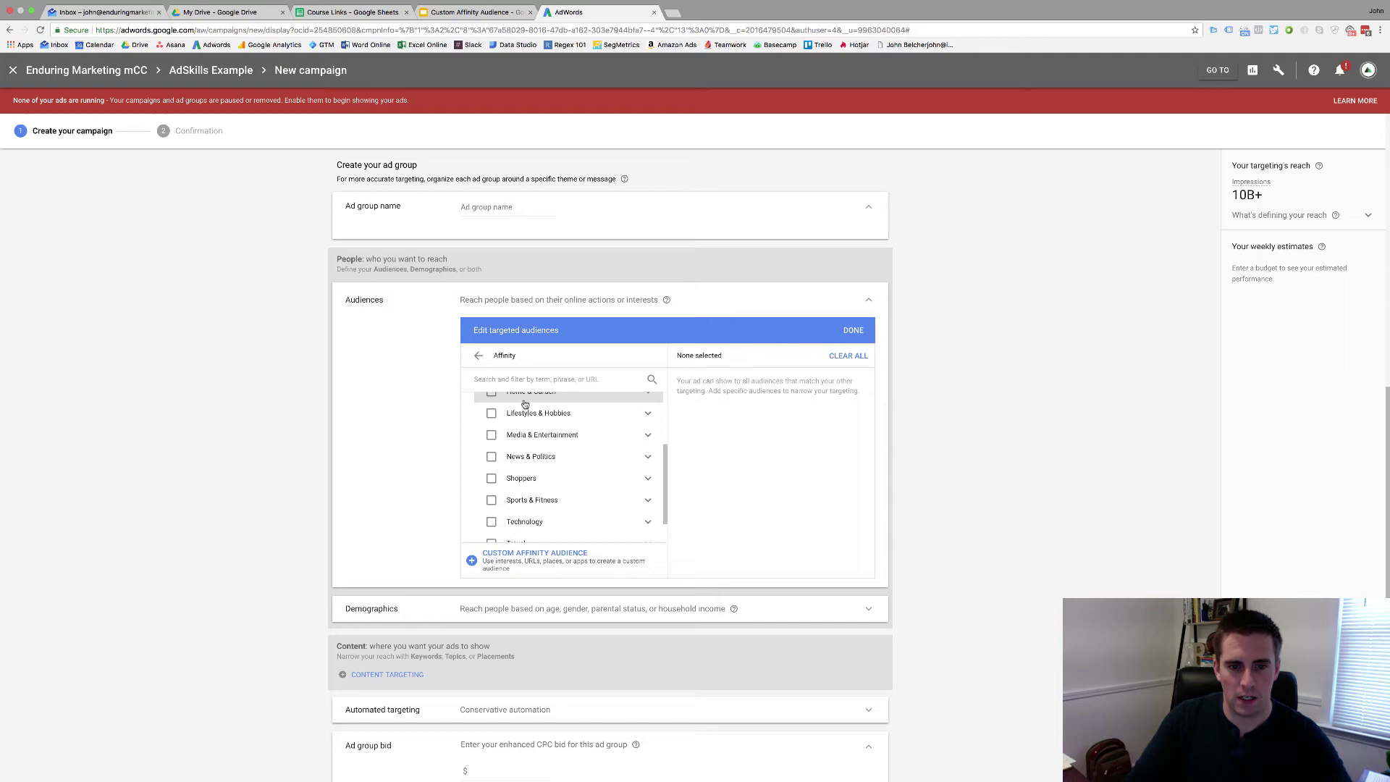
scroll(525, 404, "up", 6)
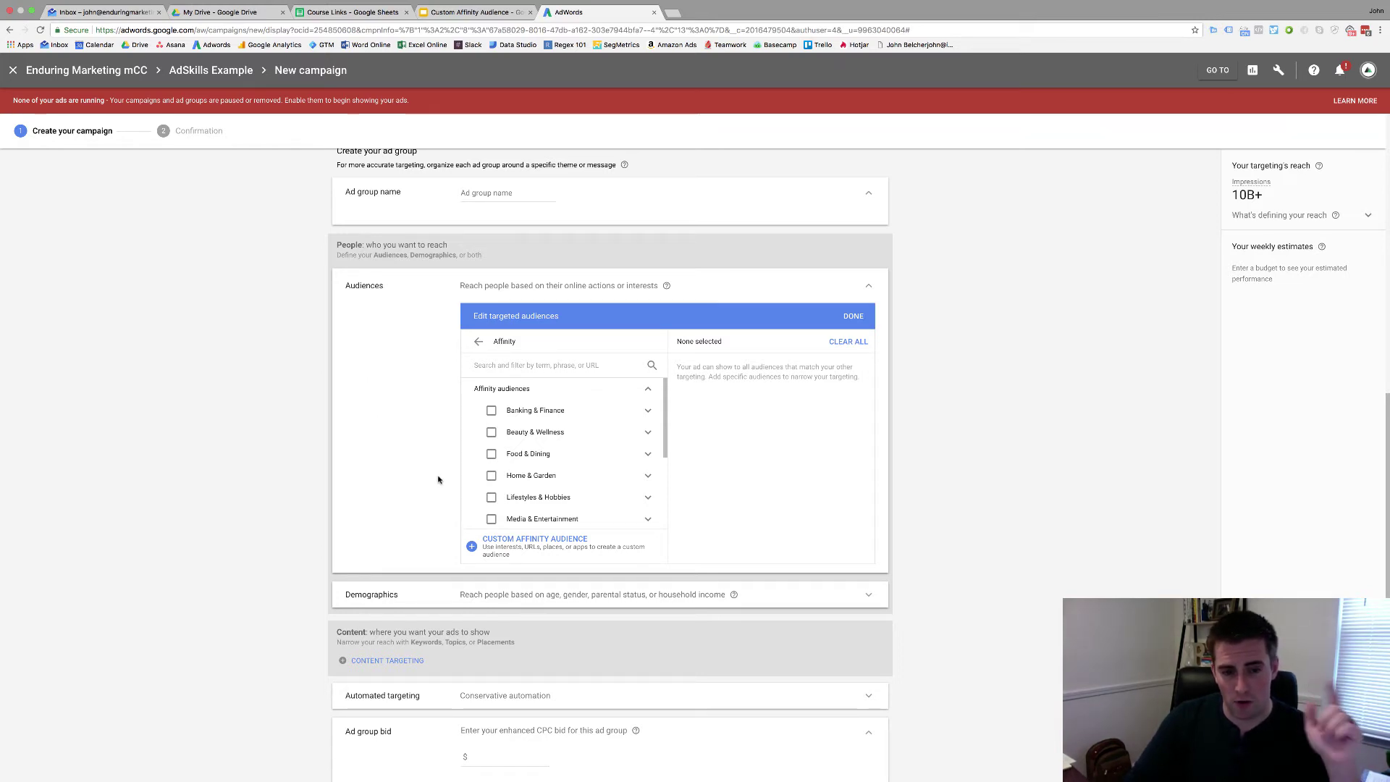
Tick Banking & Finance and expand its sub-audiences, then untick it so nothing is selected.
scroll(521, 474, "down", 3)
scroll(535, 474, "up", 2)
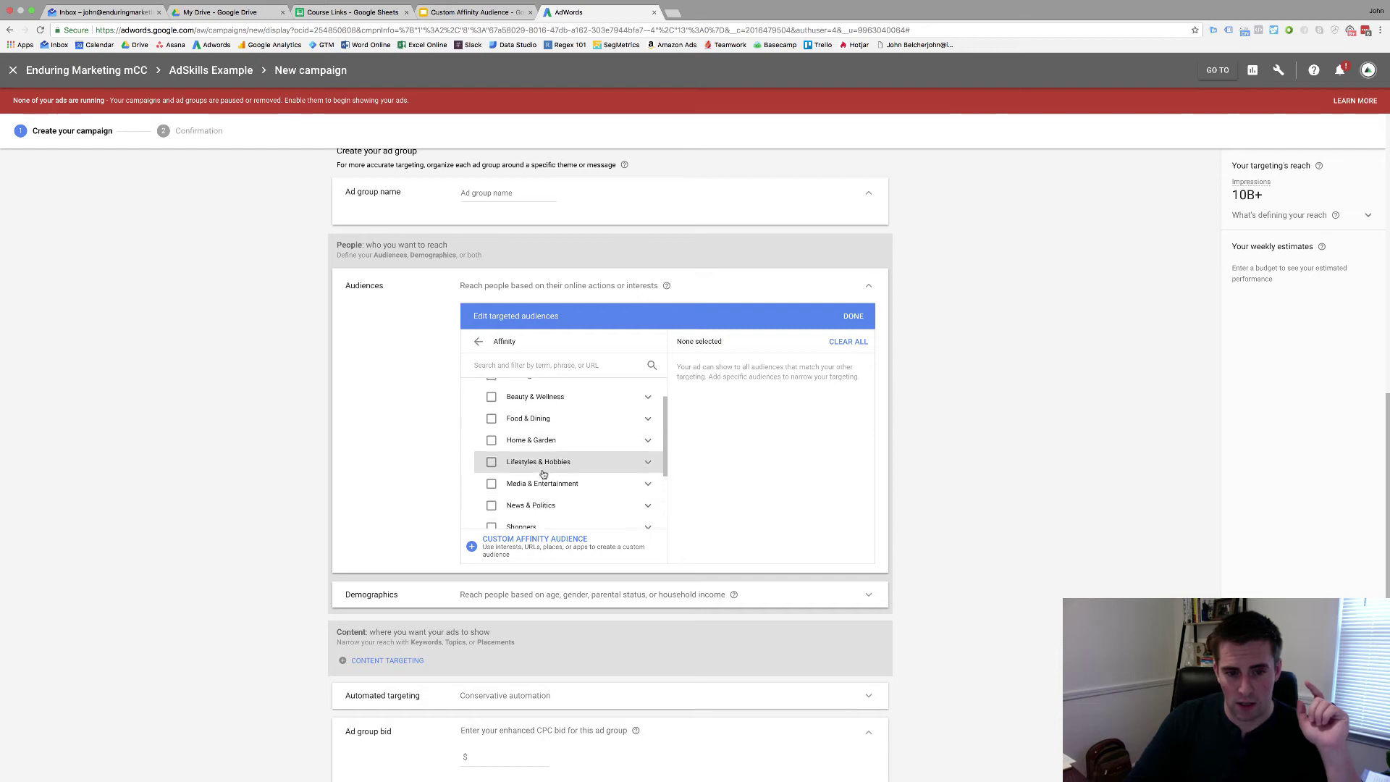
scroll(543, 474, "up", 2)
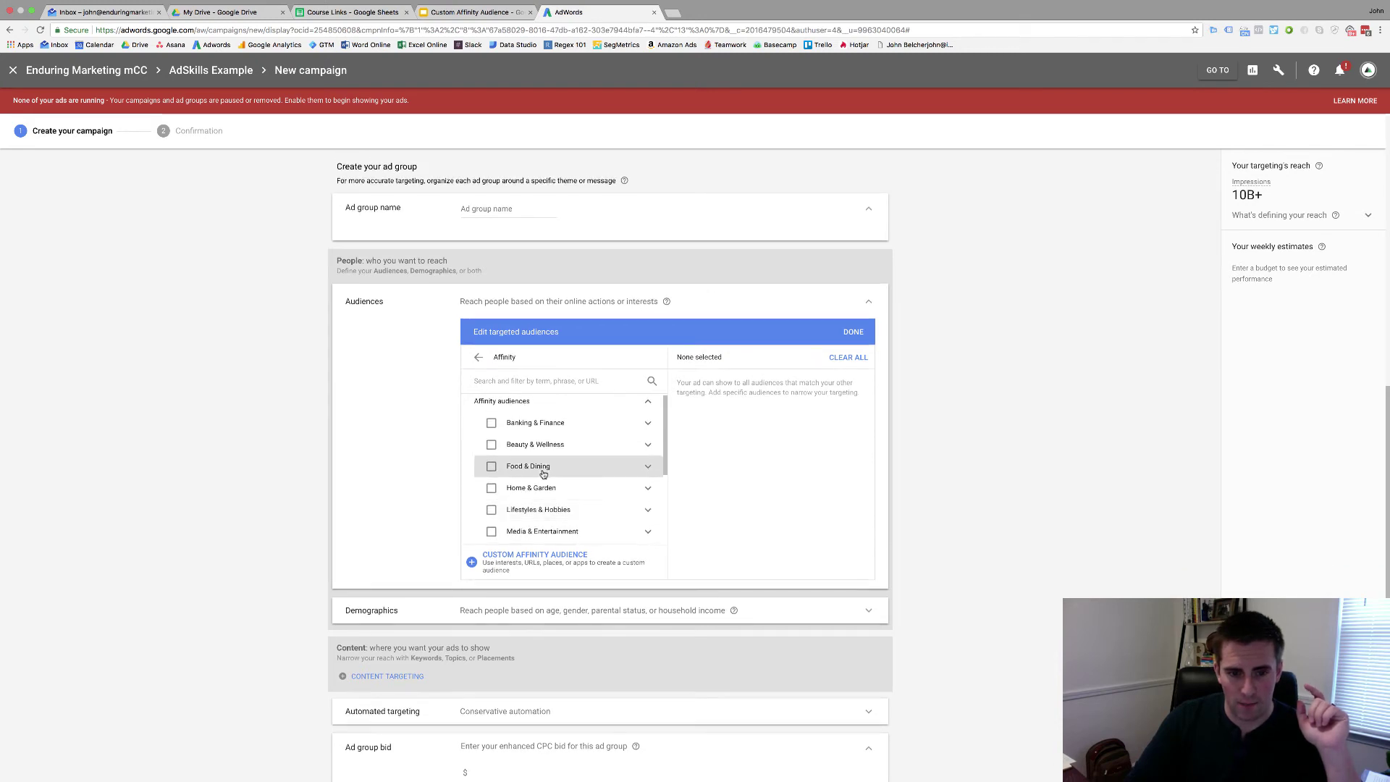
left_click(548, 422)
left_click(647, 422)
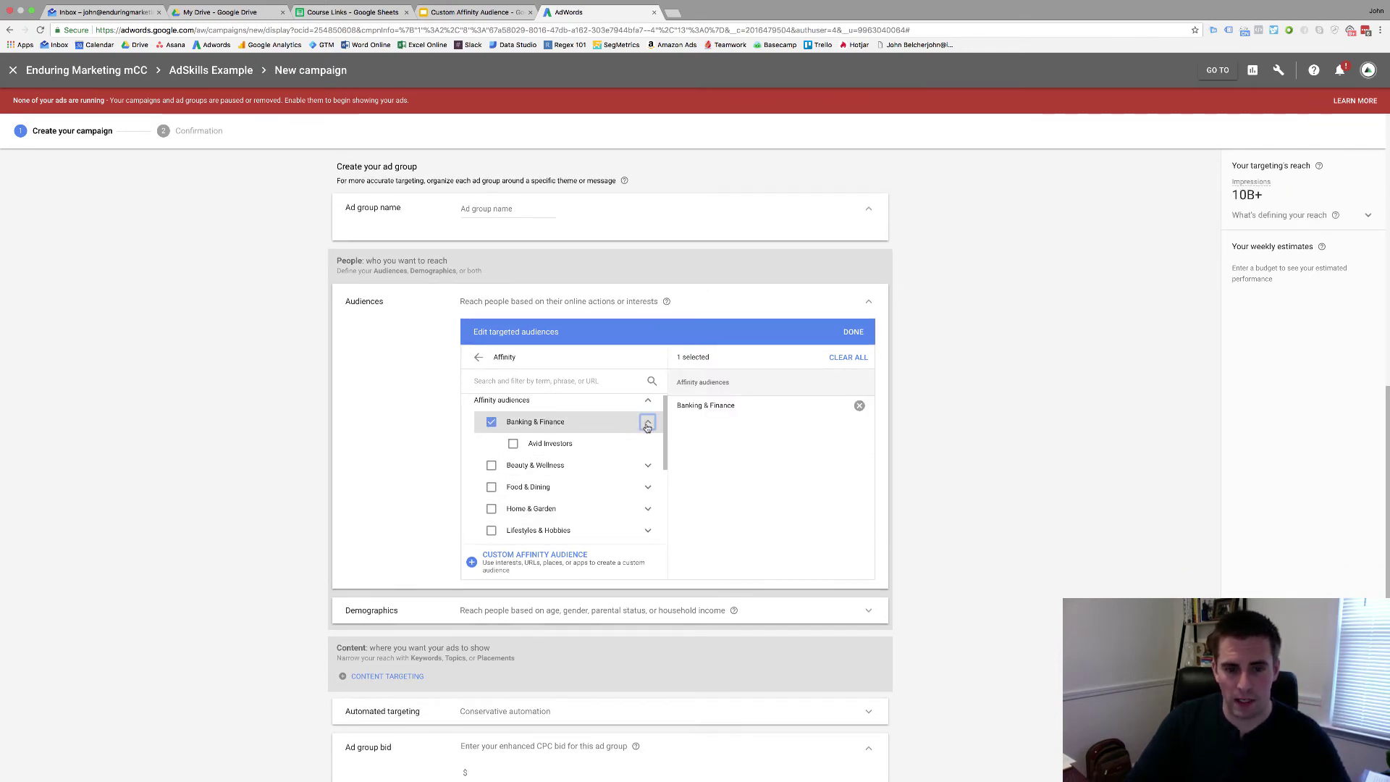
left_click(491, 422)
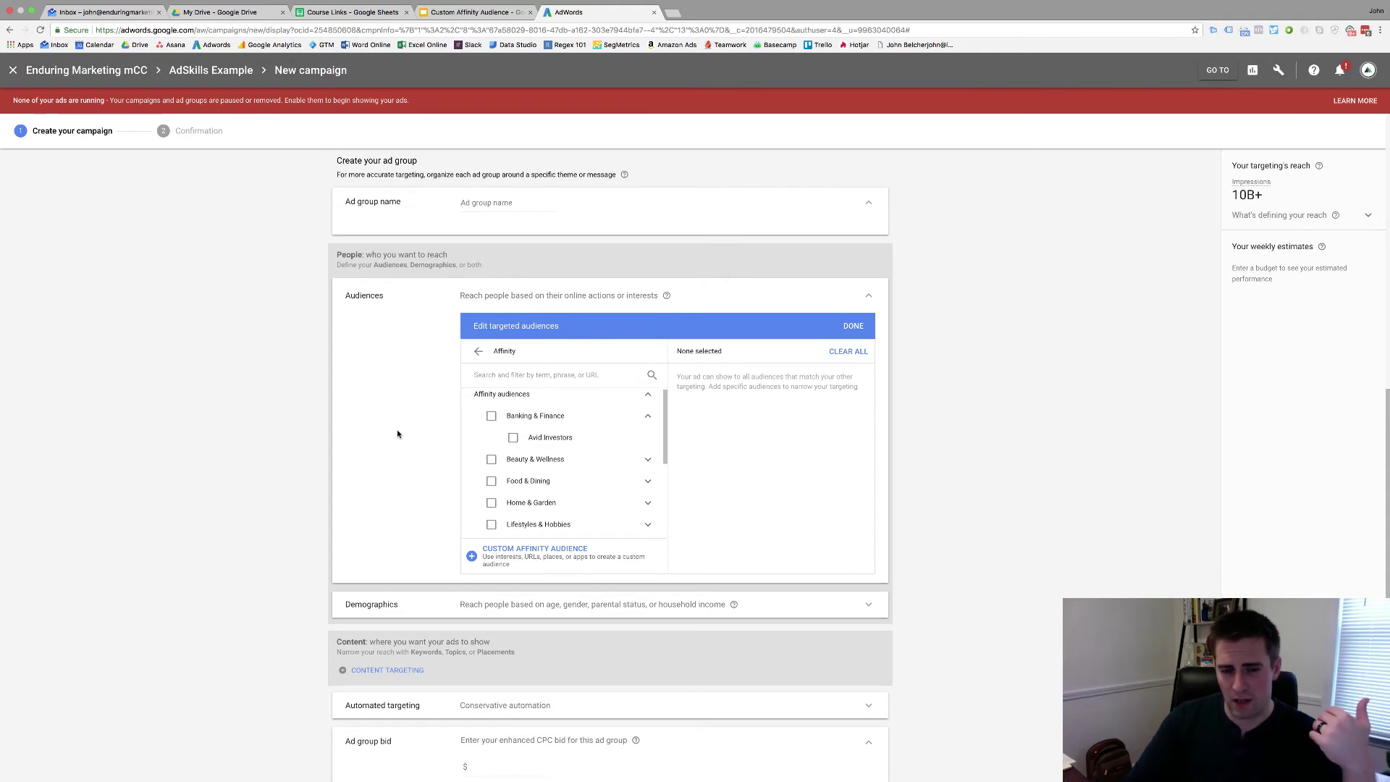
Start the 'Bitcoin Interest' custom affinity audience and try the Place and App entry types.
scroll(399, 435, "down", 1)
left_click(499, 551)
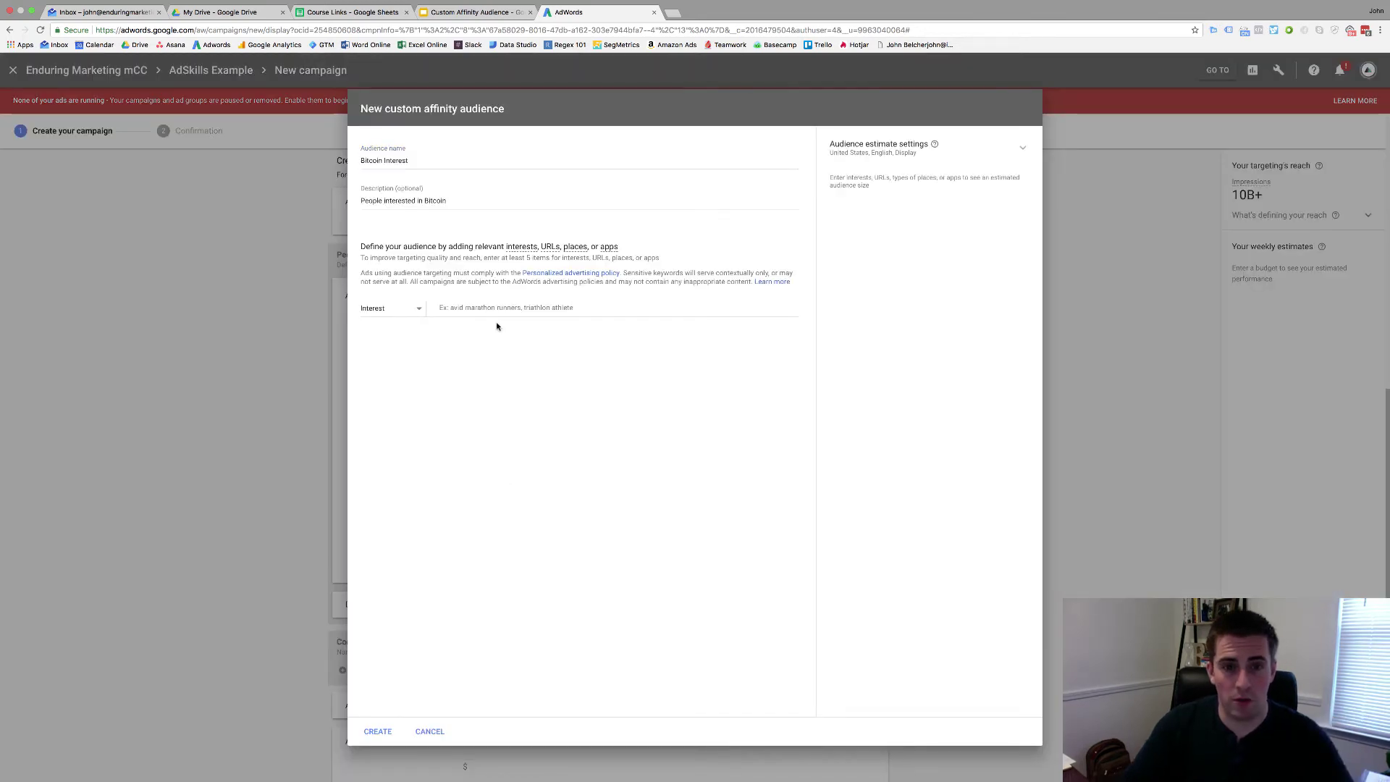
left_click(417, 311)
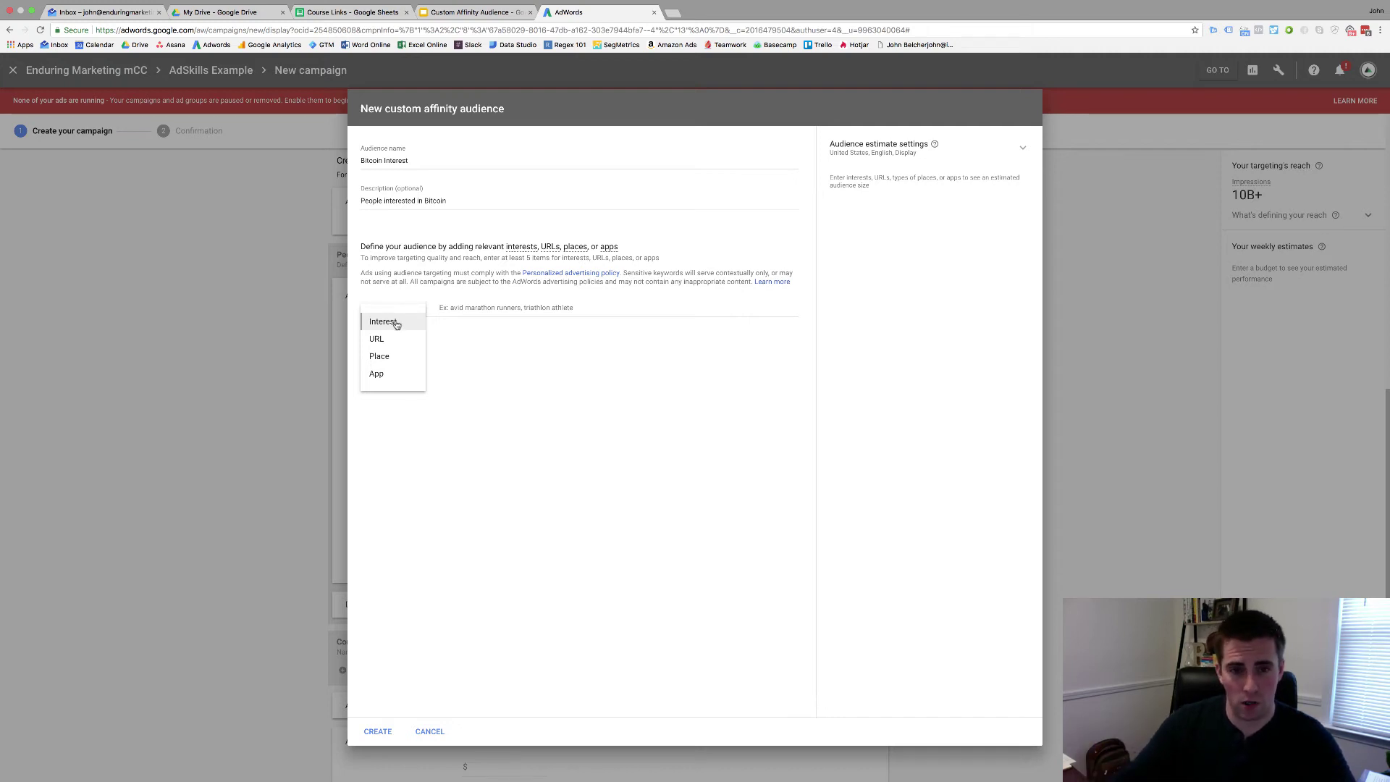
left_click(381, 355)
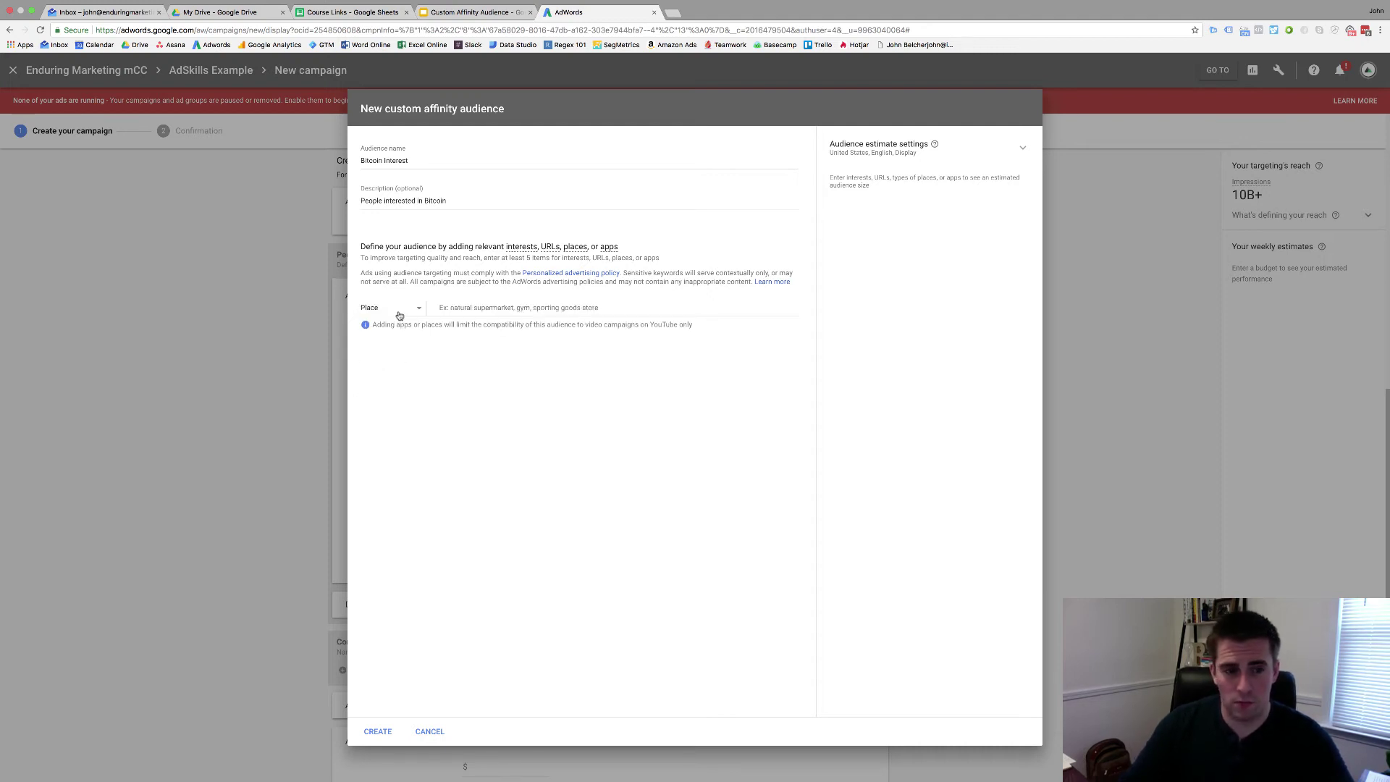
left_click(399, 315)
left_click(381, 371)
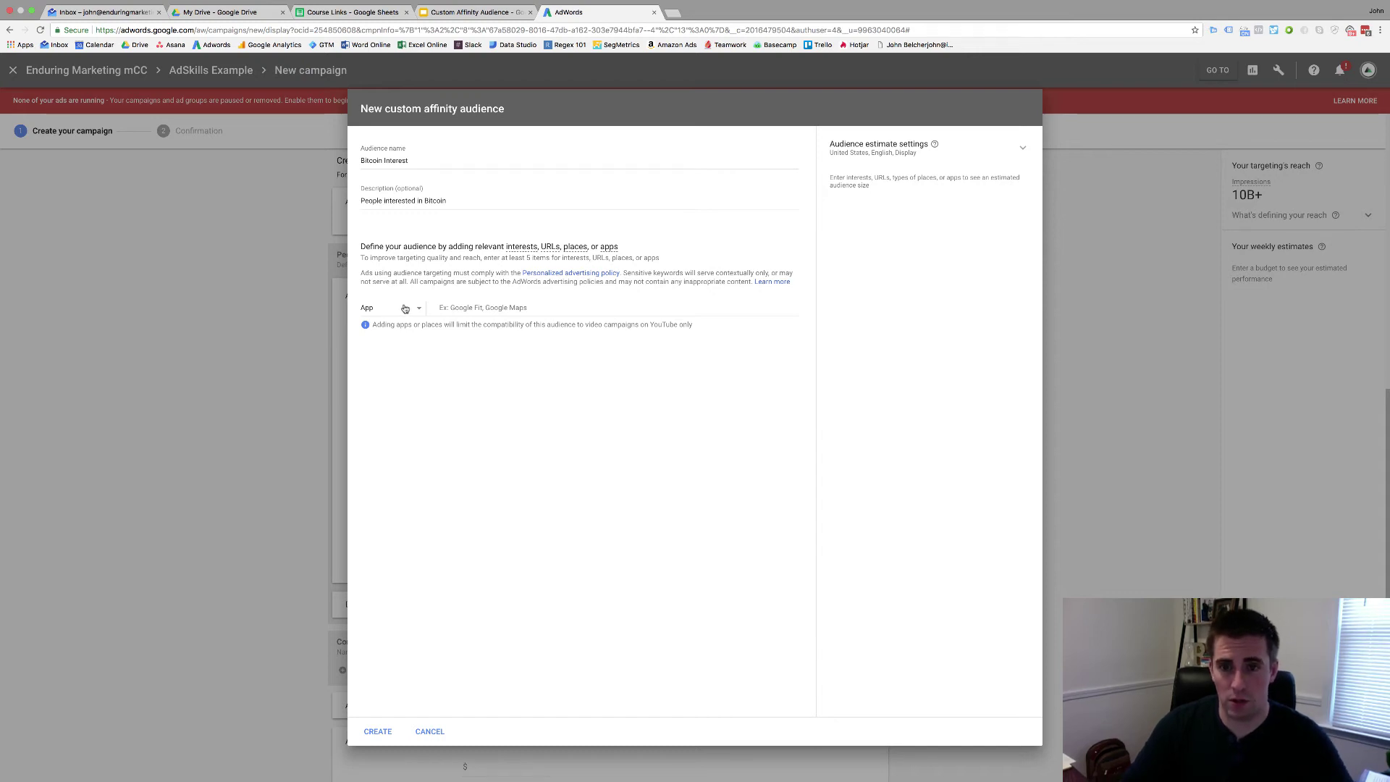
left_click(405, 308)
left_click(403, 318)
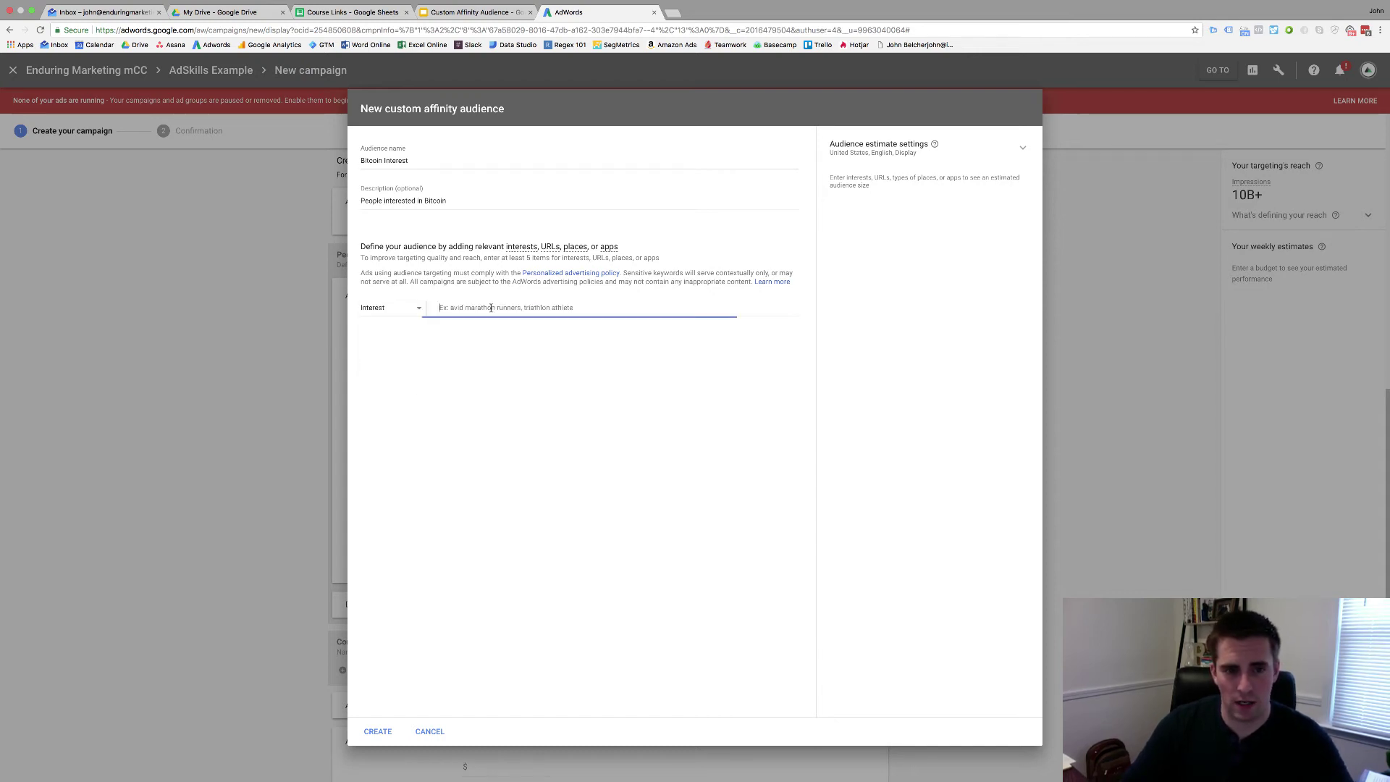
type("bitcoin")
key("Return")
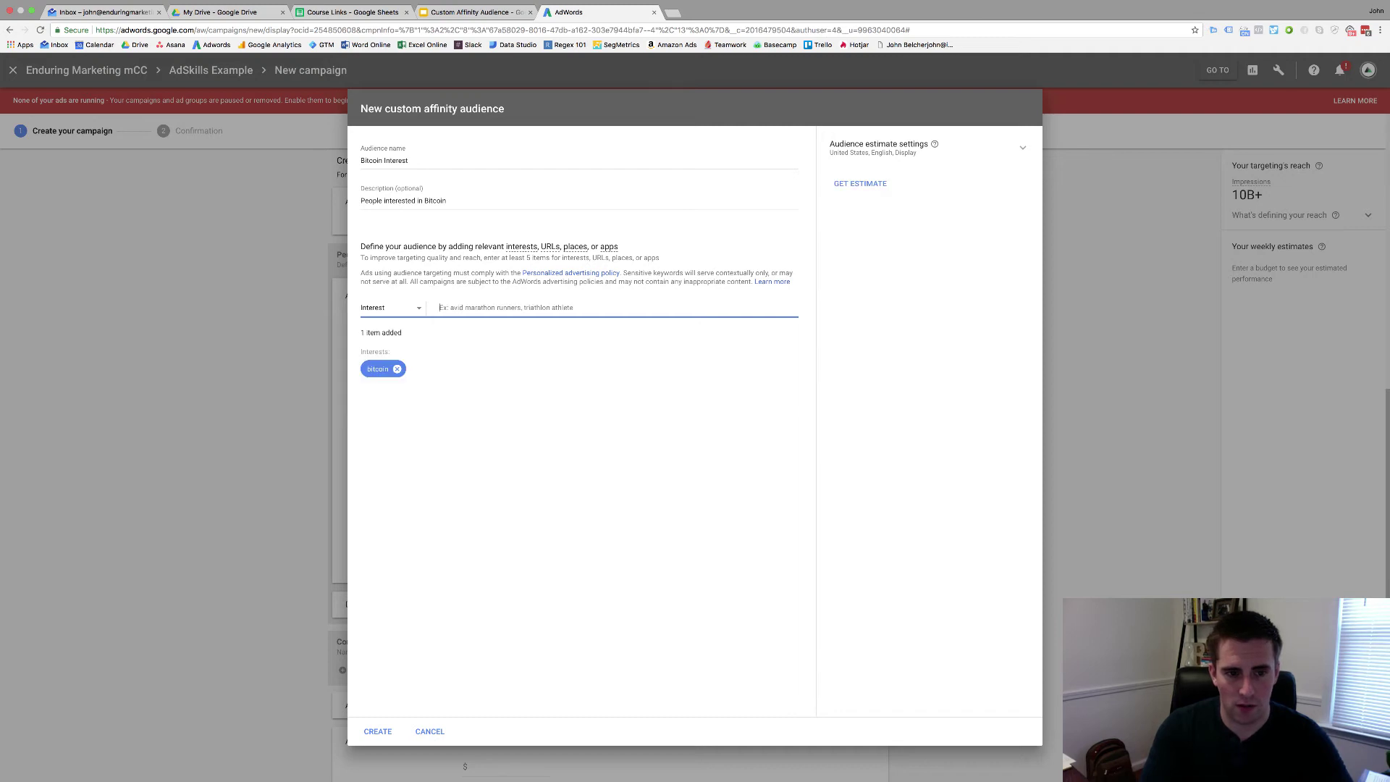
type("litecoin")
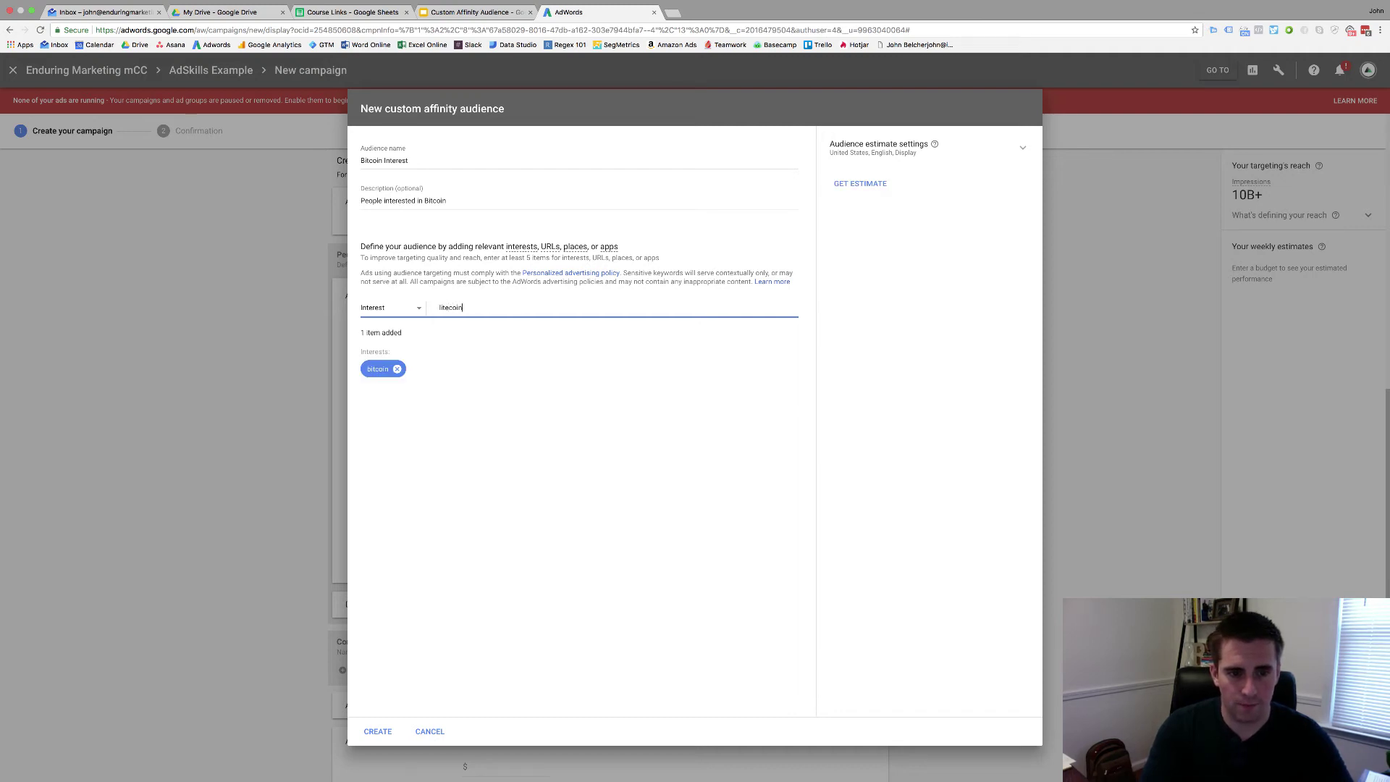
key("Return")
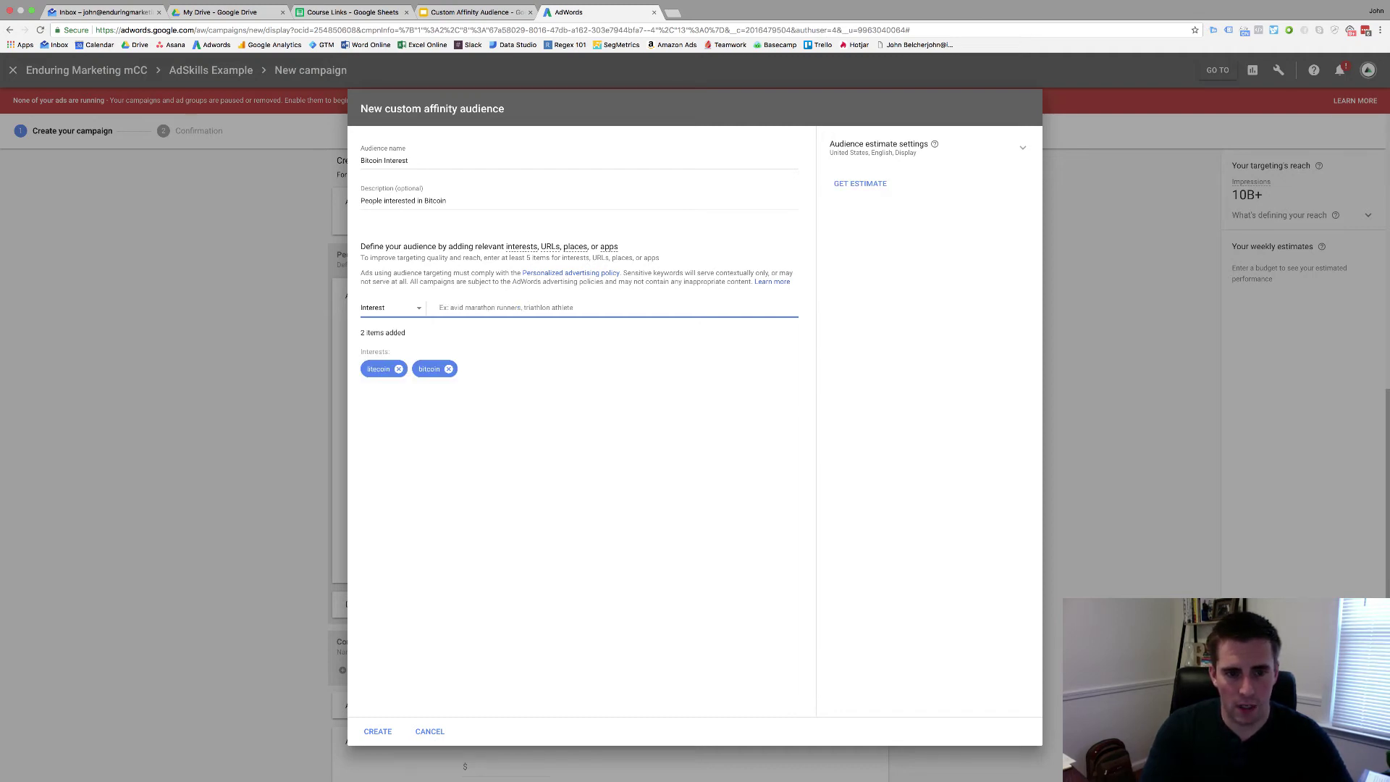
type("etherium")
key("Return")
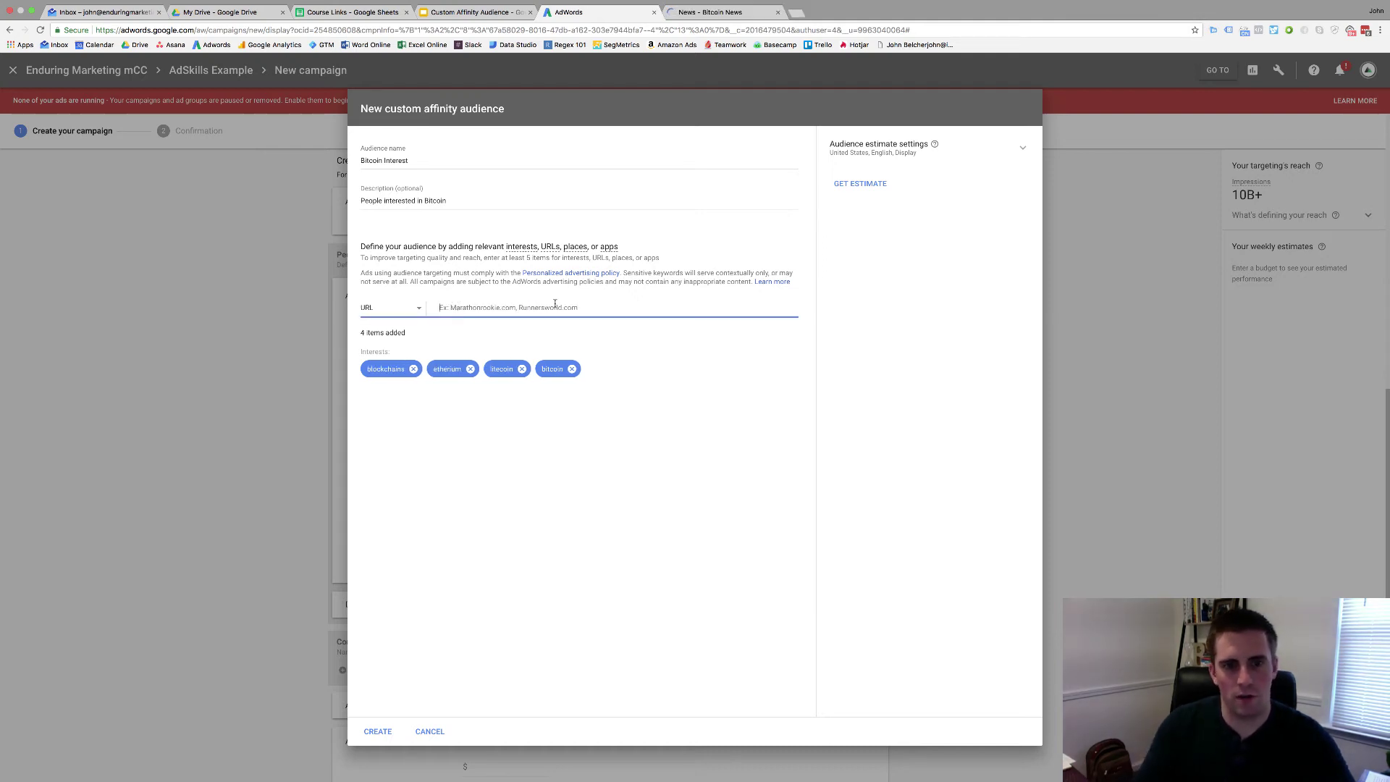
type("https://news.bitcoin.com/")
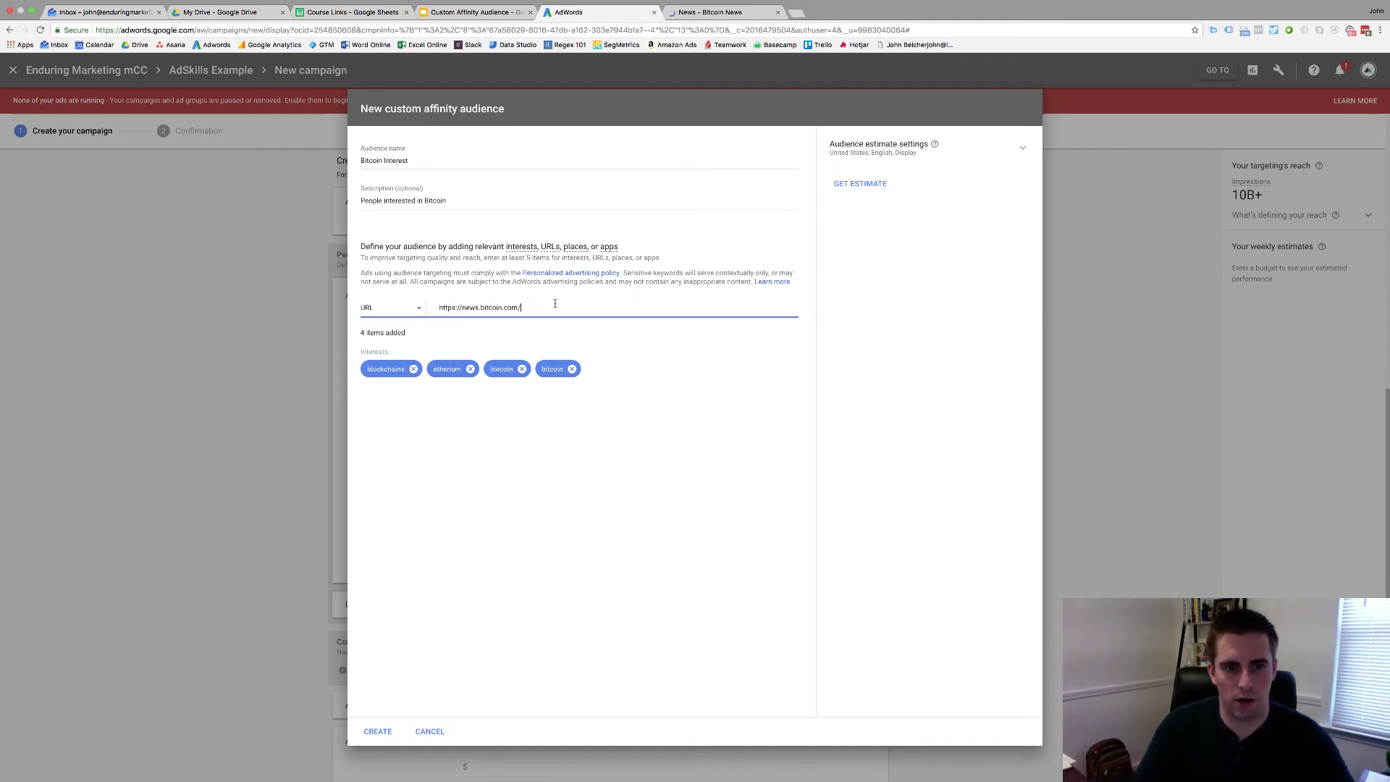
key("Return")
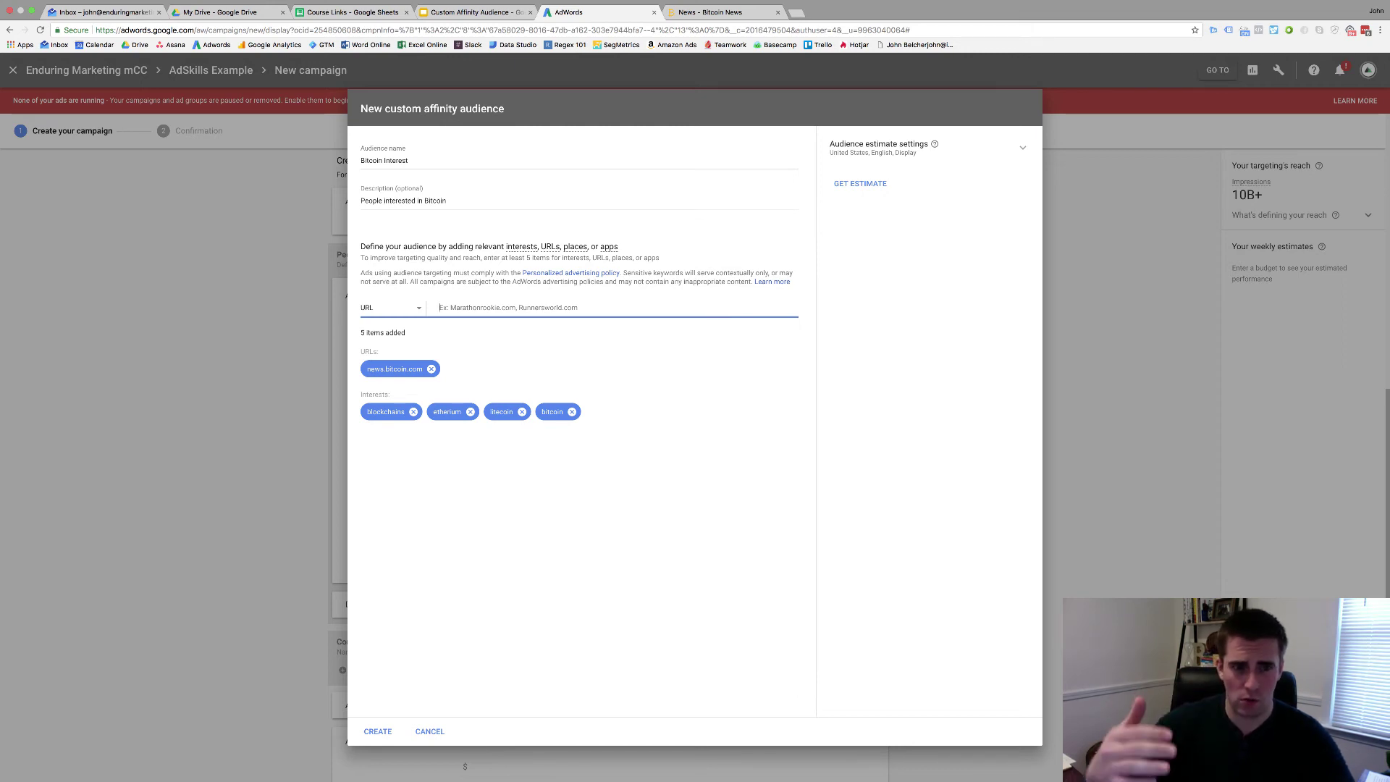
Get the 1B–5B impression estimate, view its top topics and expand the estimate settings.
left_click(858, 185)
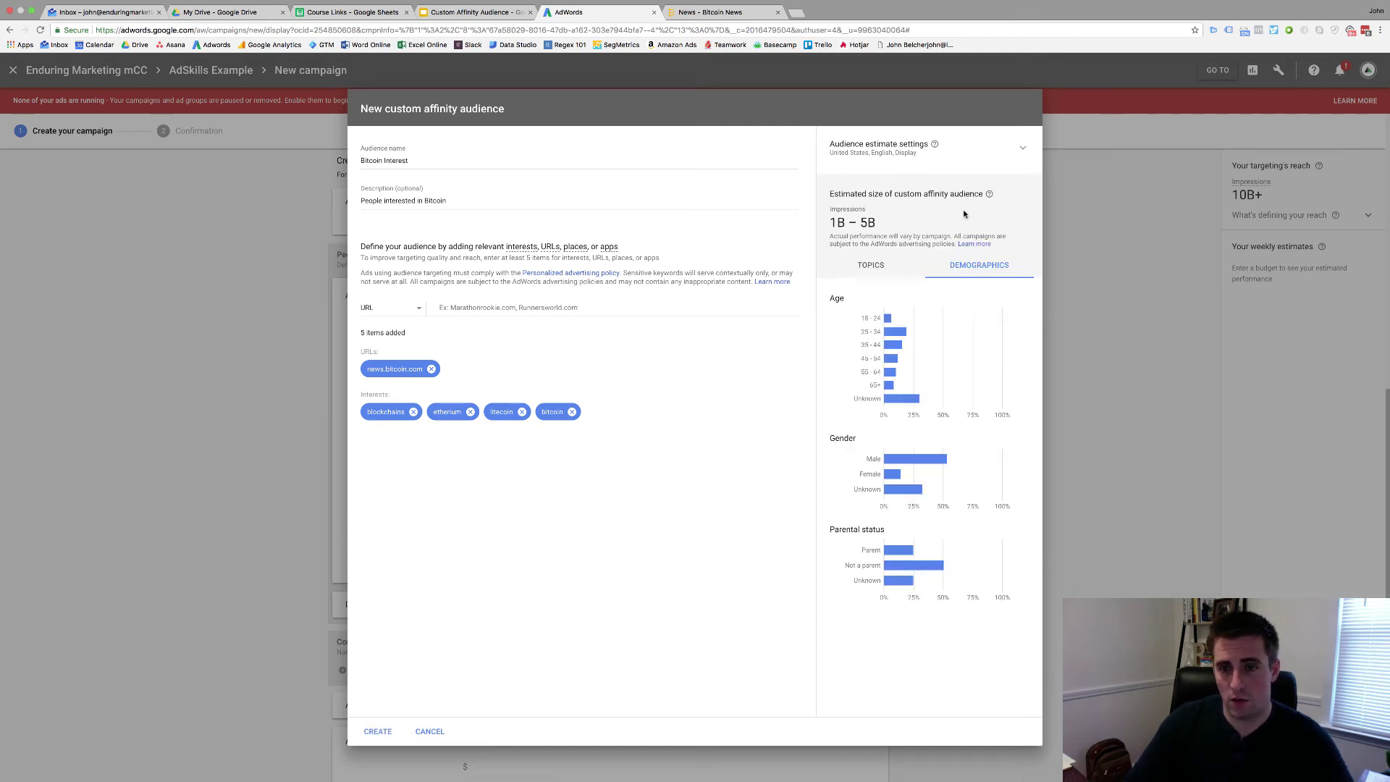
left_click(884, 265)
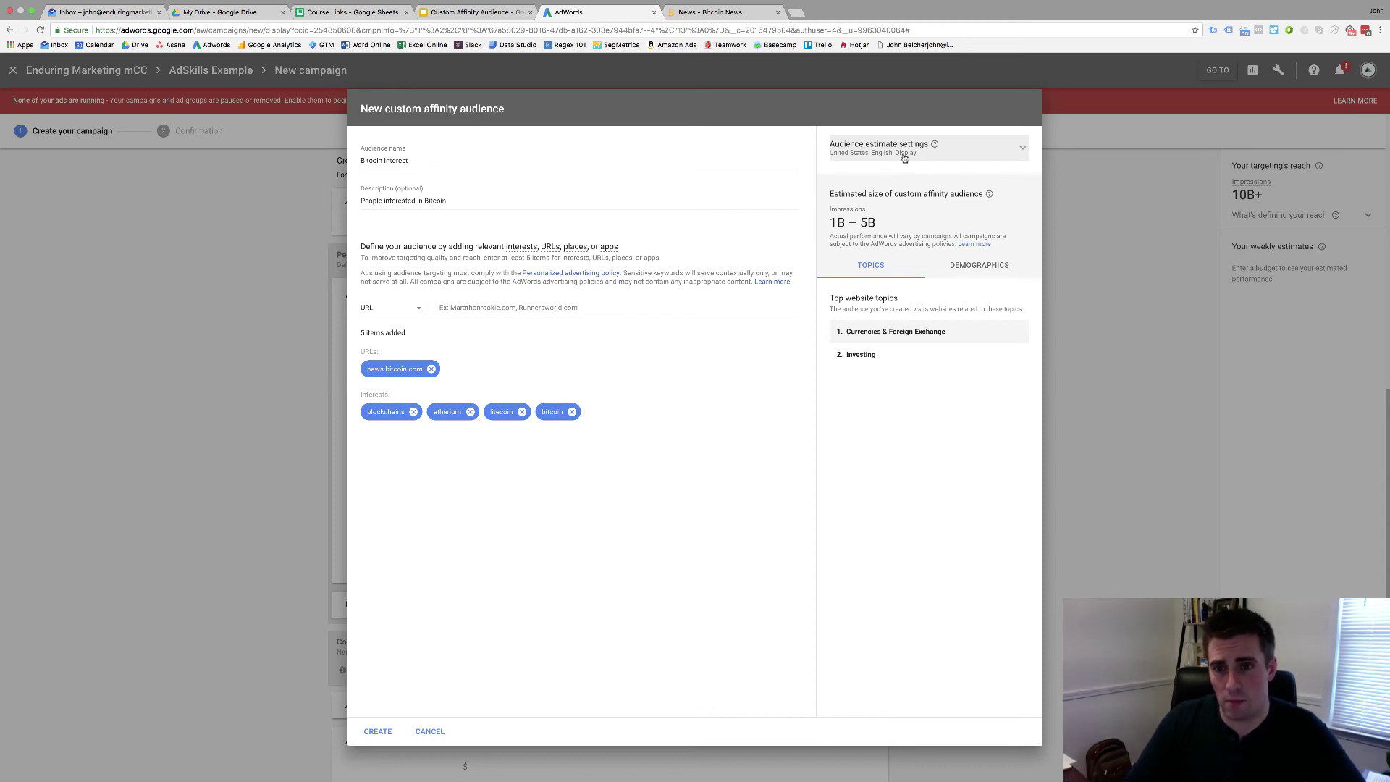
left_click(1017, 152)
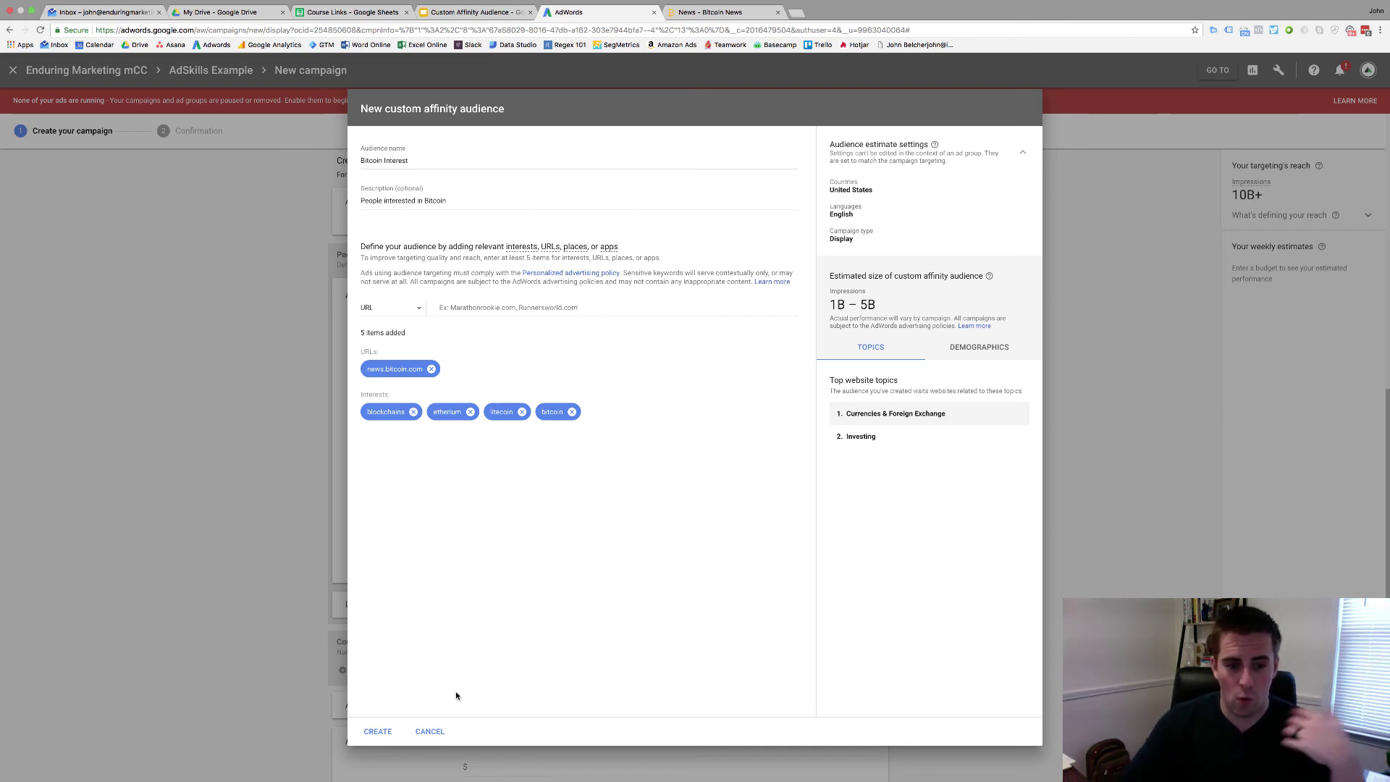
Cancel the new custom affinity audience and scroll to the end of the Affinity list.
left_click(429, 731)
scroll(500, 492, "down", 3)
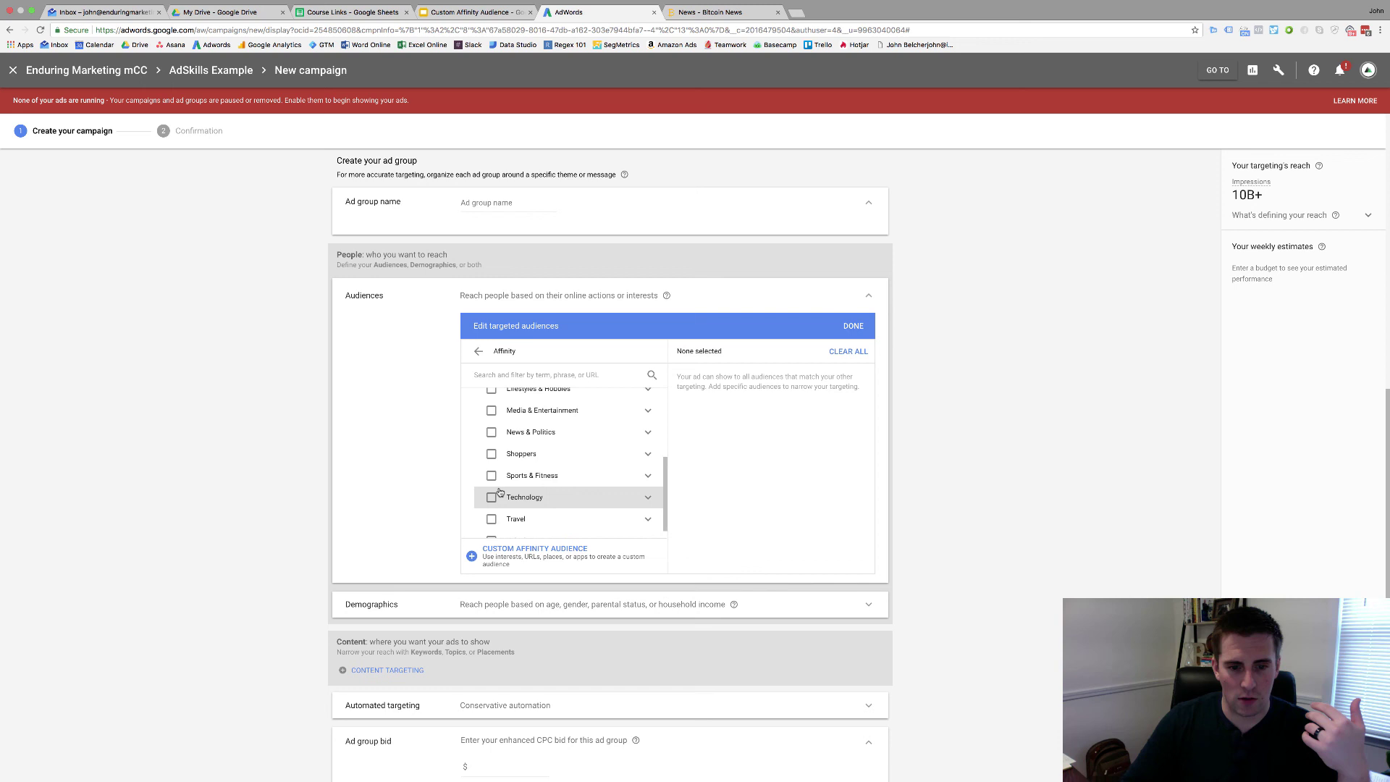
scroll(500, 493, "down", 3)
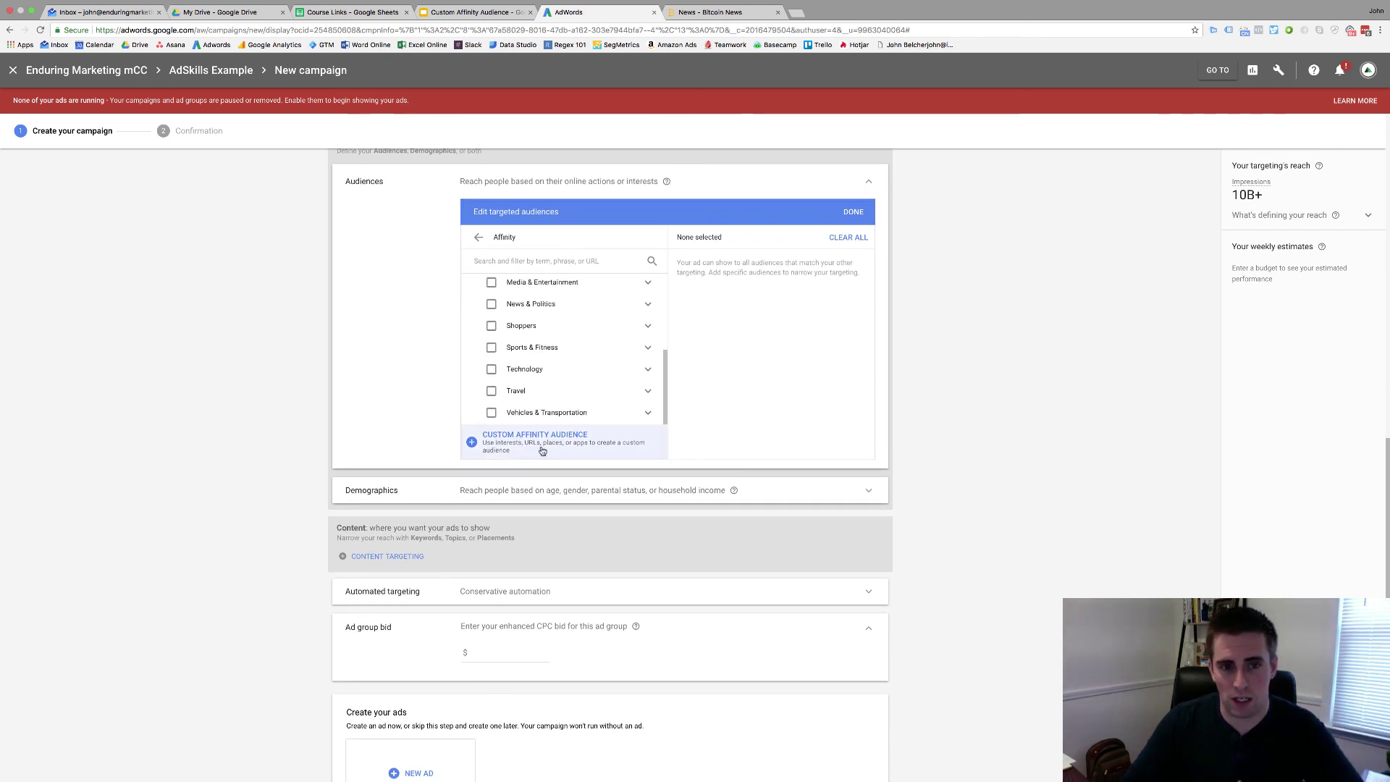